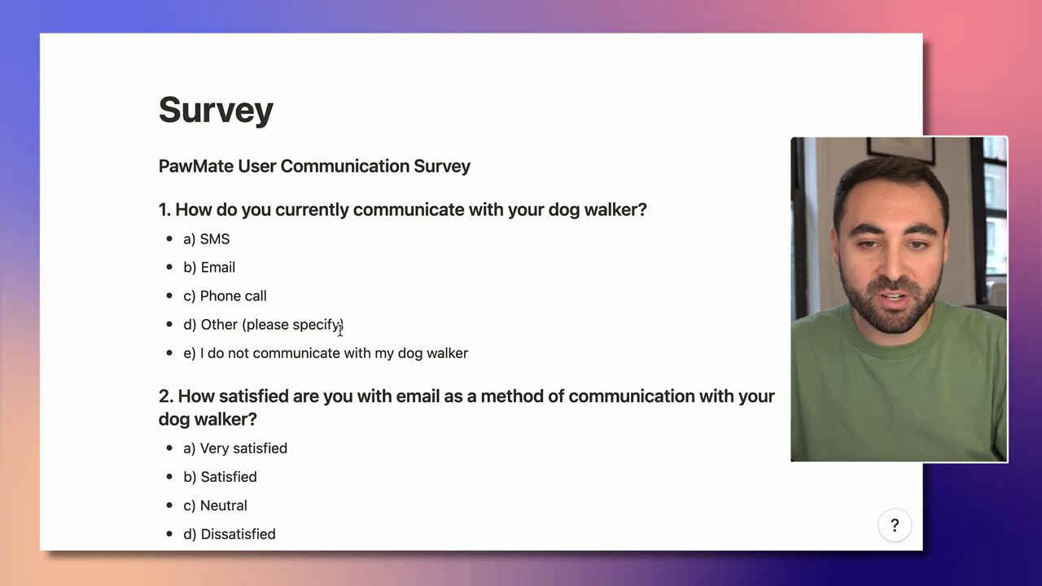
Scroll through the seven survey questions, down to the preferred communication method (In App Chat to WhatsApp)
scroll(340, 327, down, 2)
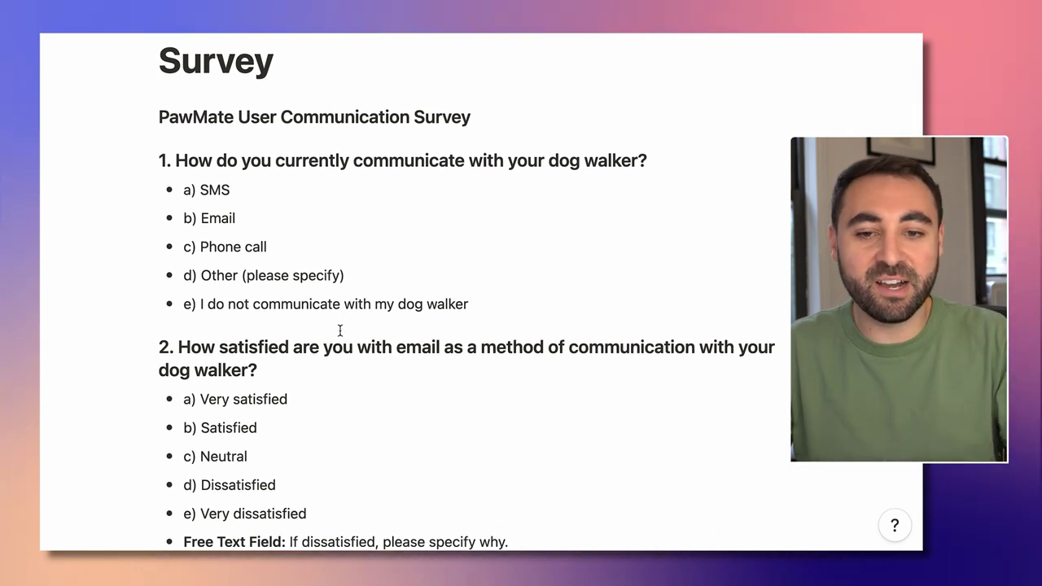
scroll(341, 330, down, 5)
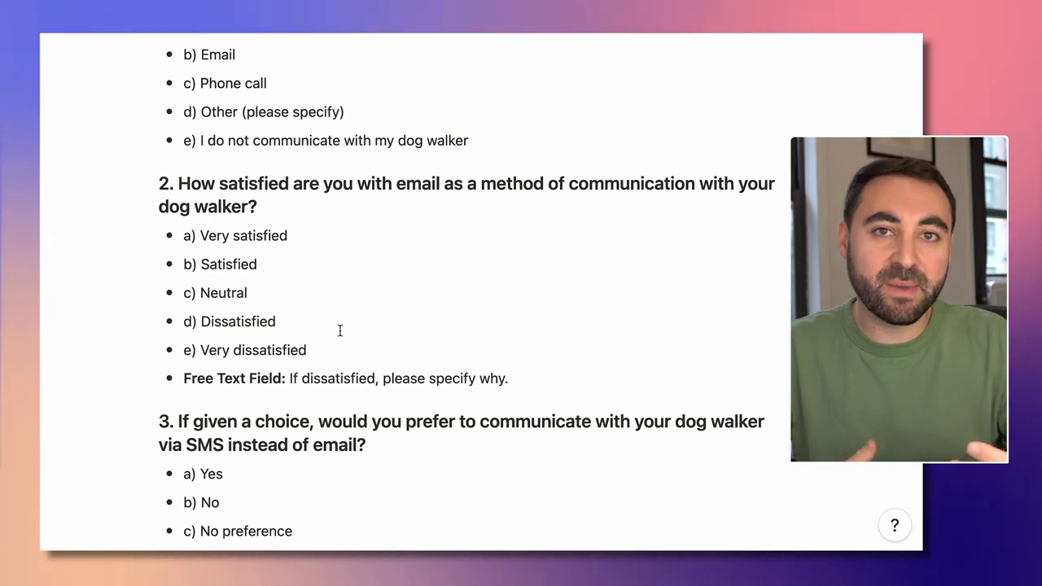
scroll(341, 330, down, 5)
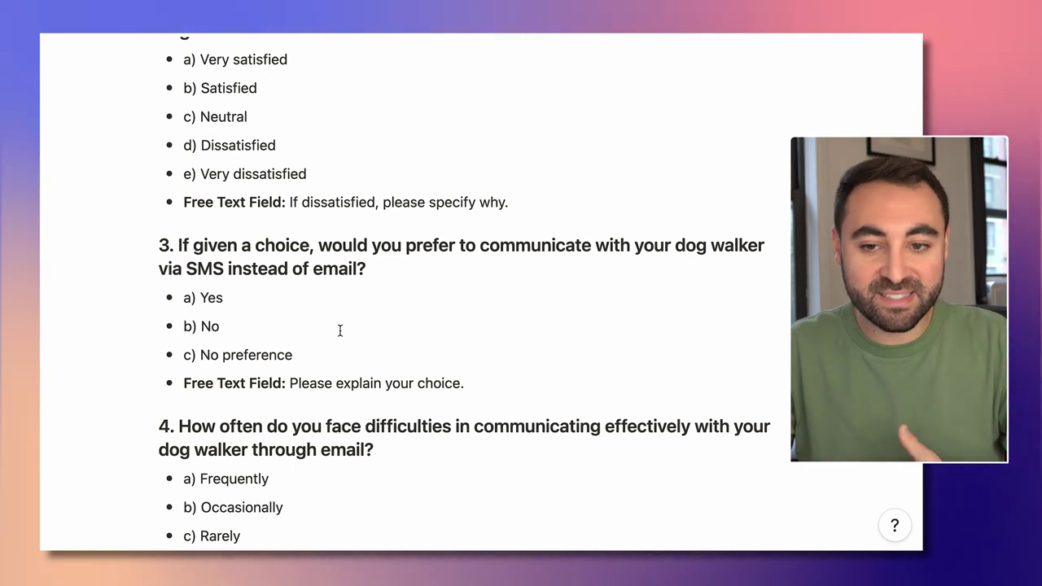
scroll(340, 330, down, 6)
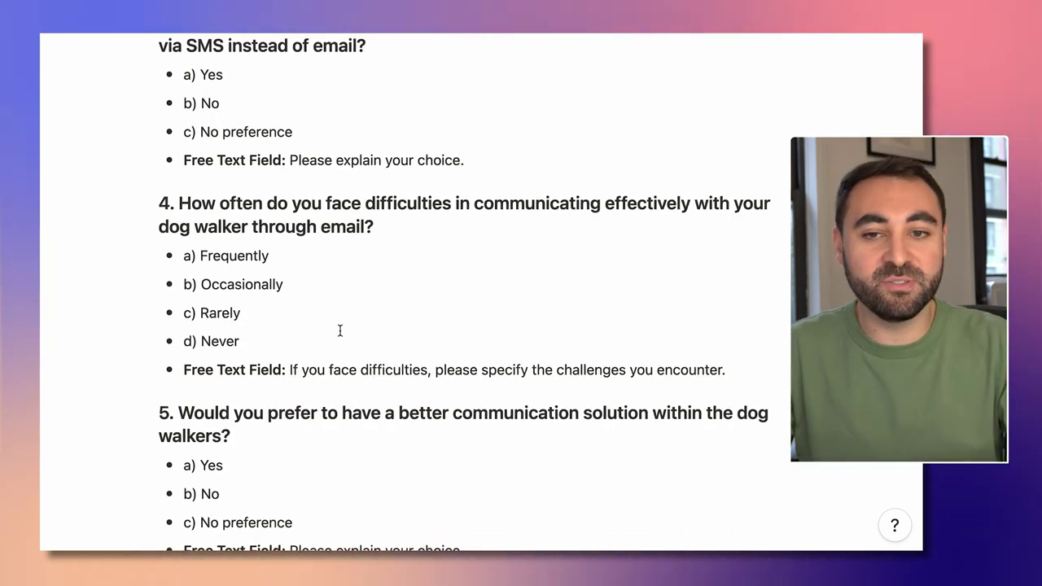
scroll(341, 330, down, 1)
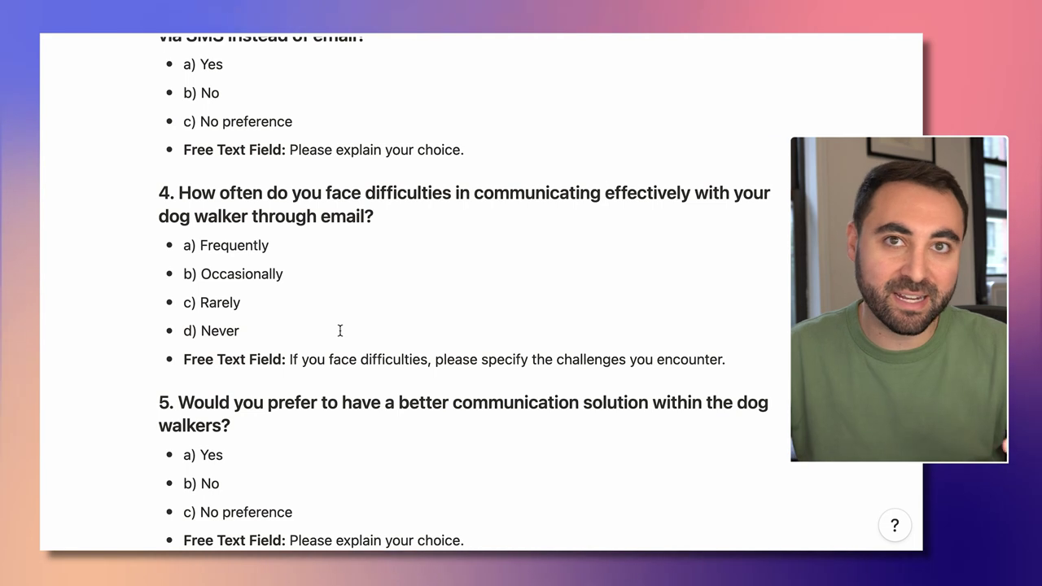
scroll(340, 330, down, 7)
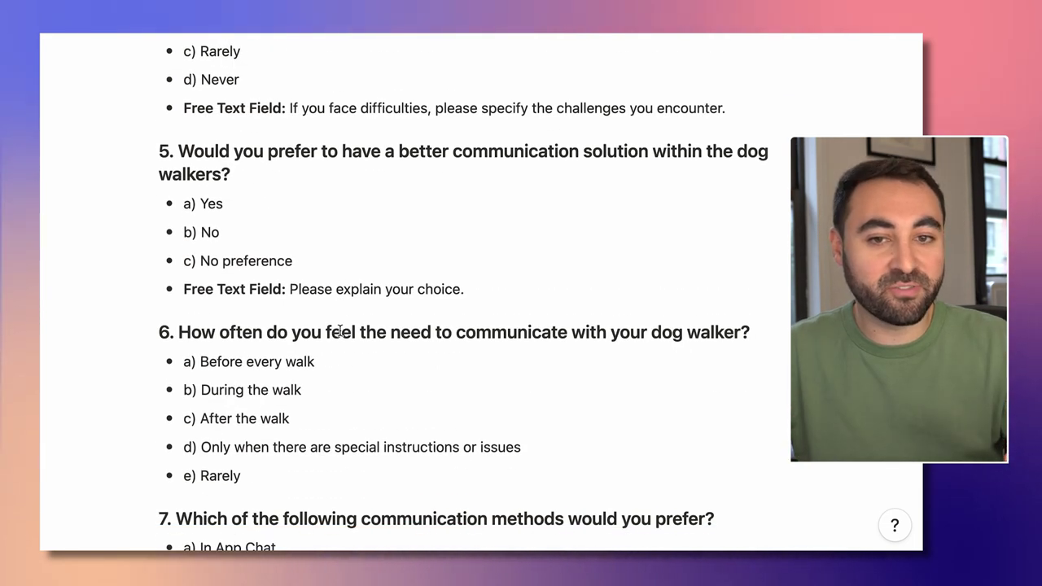
scroll(341, 330, down, 5)
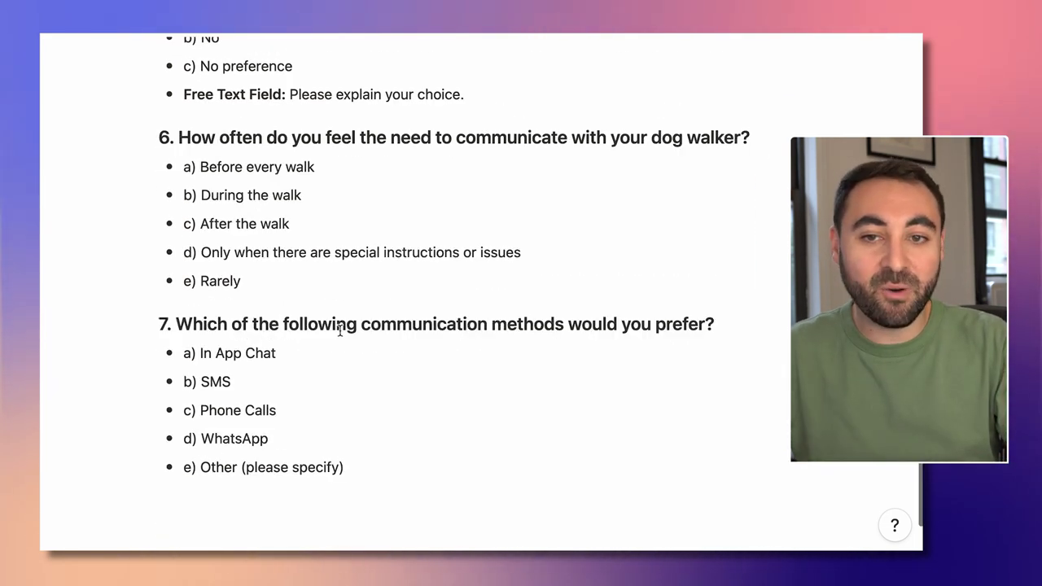
scroll(340, 330, down, 1)
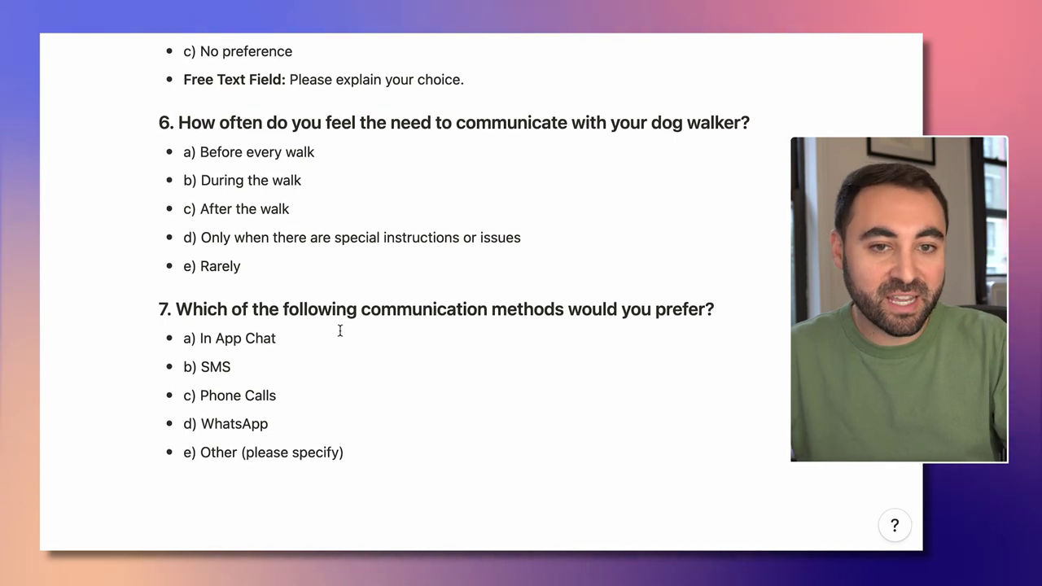
scroll(341, 330, down, 1)
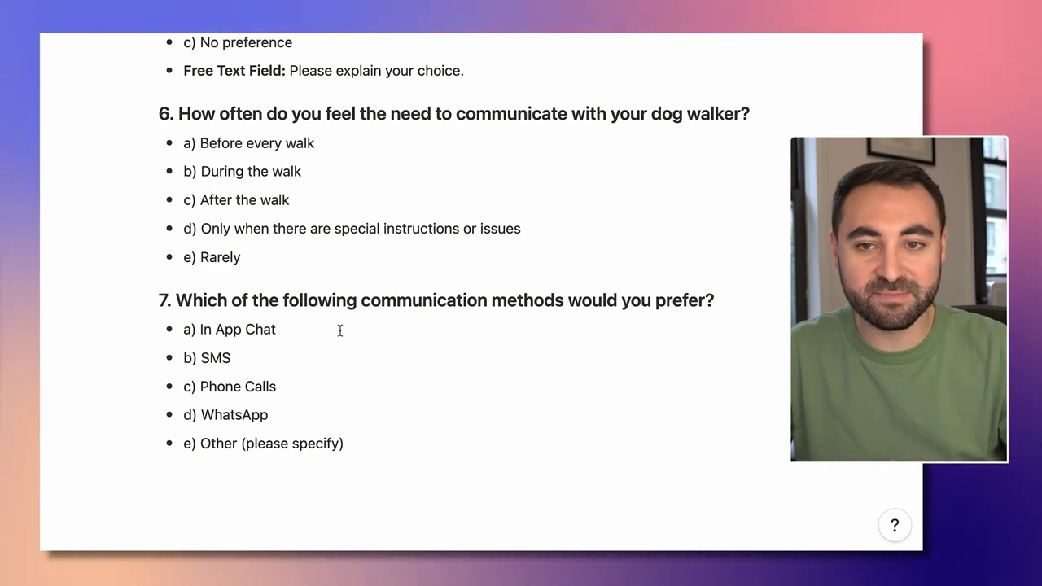
scroll(341, 330, down, 1)
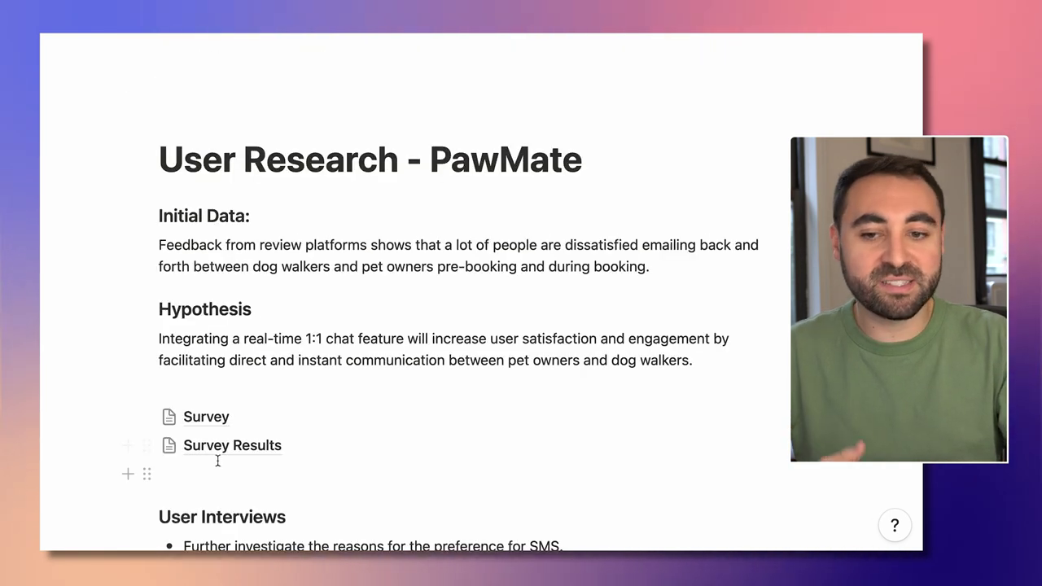
click(216, 448)
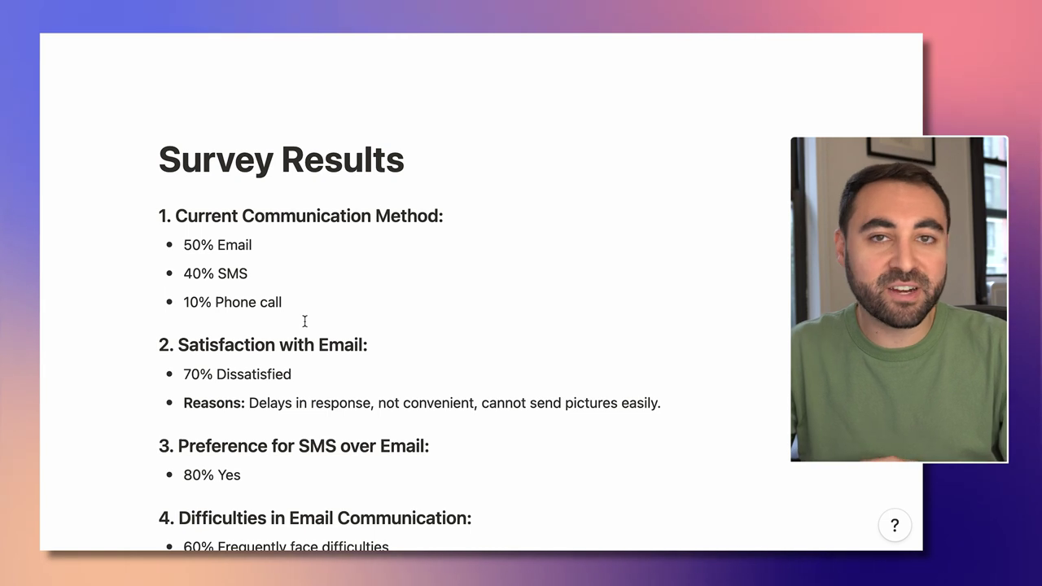
scroll(304, 322, down, 1)
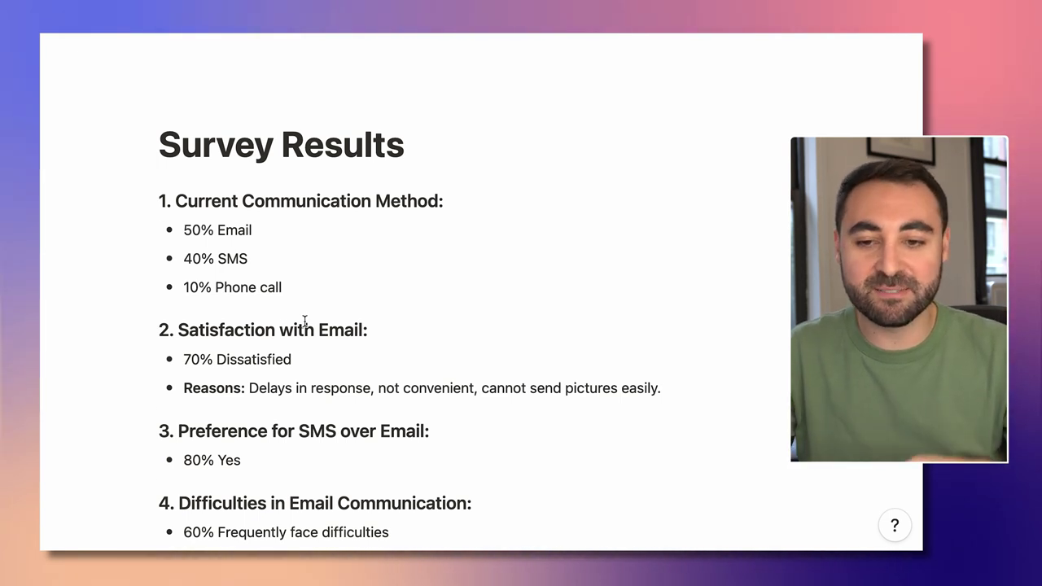
scroll(305, 321, down, 5)
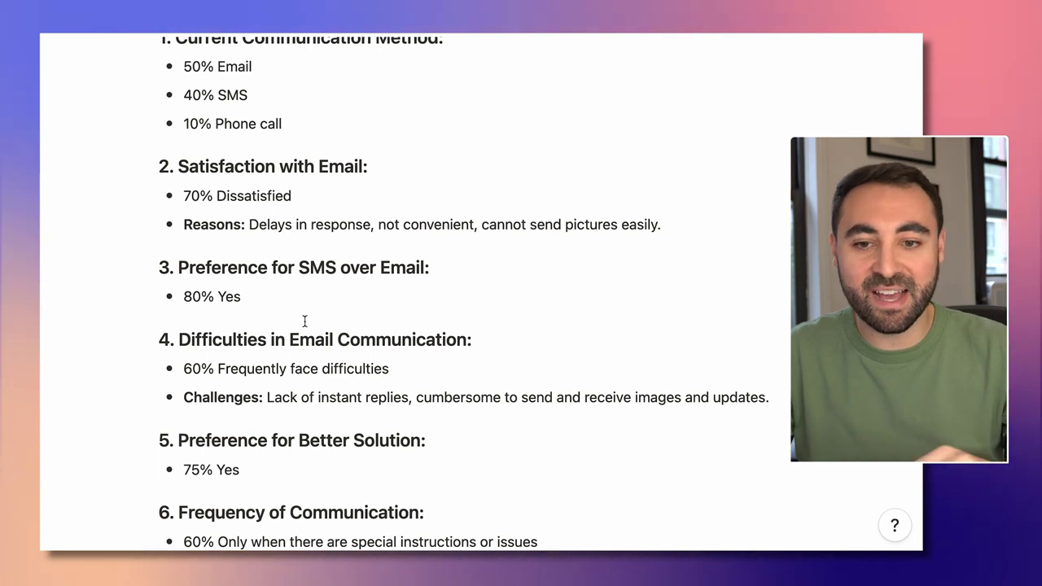
scroll(304, 321, down, 6)
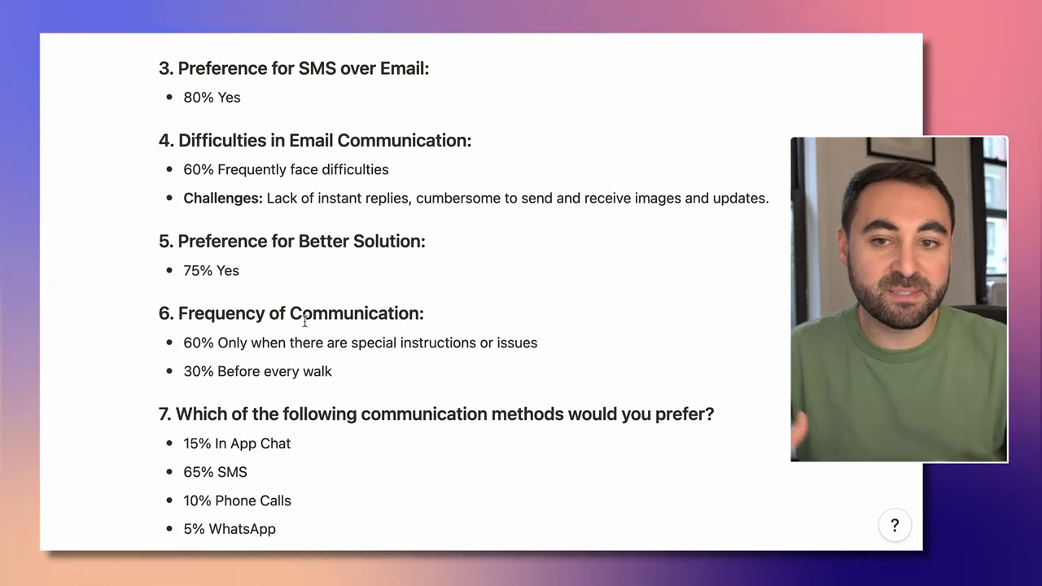
scroll(304, 321, down, 3)
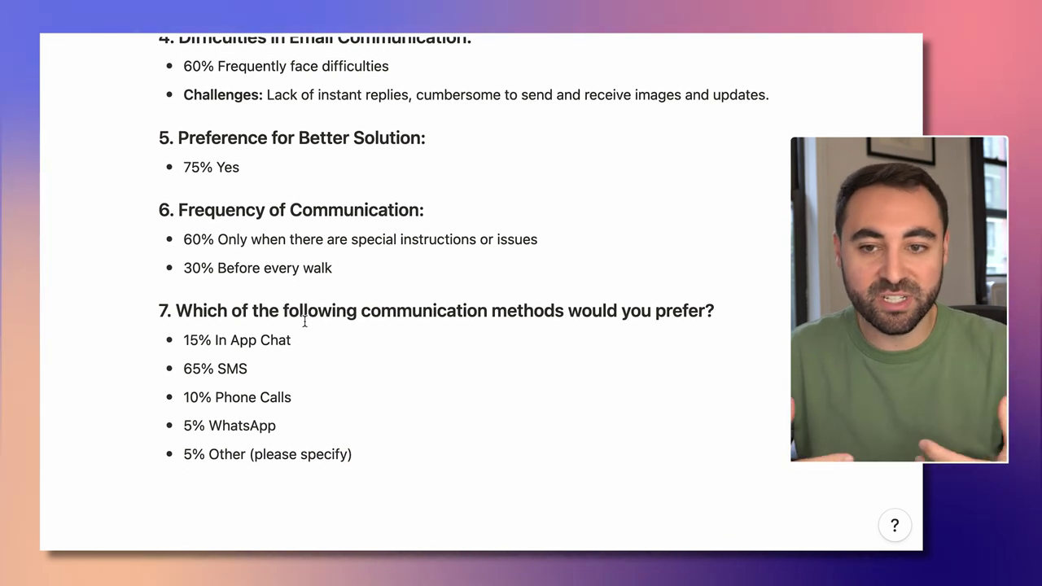
scroll(304, 322, down, 1)
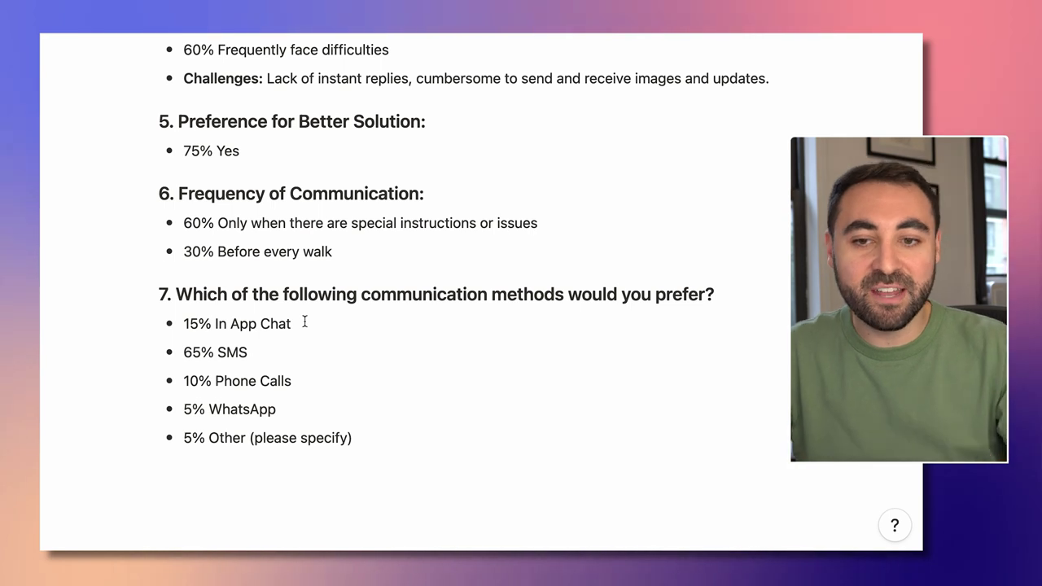
scroll(305, 322, down, 3)
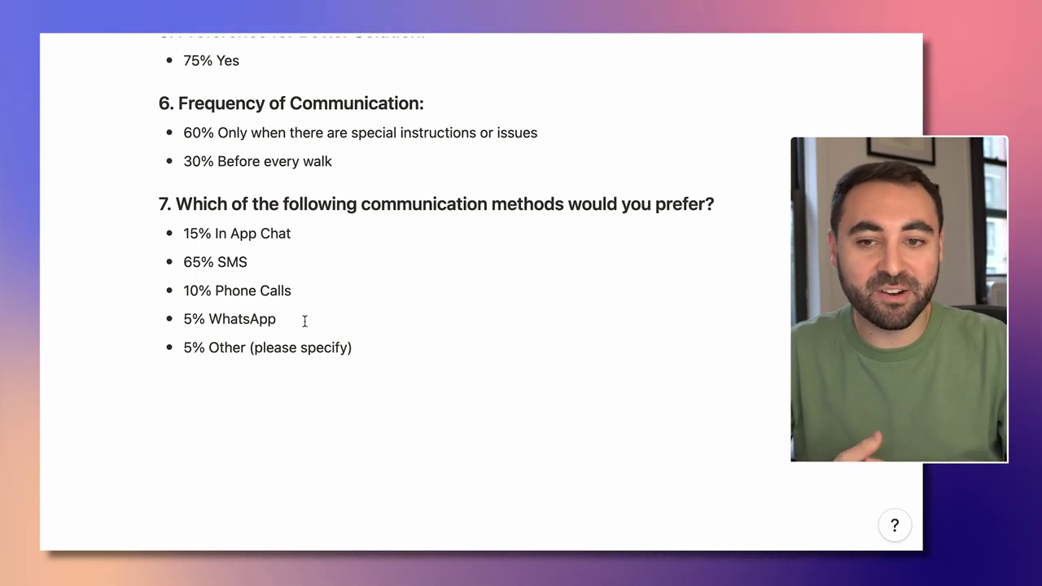
scroll(305, 322, up, 20)
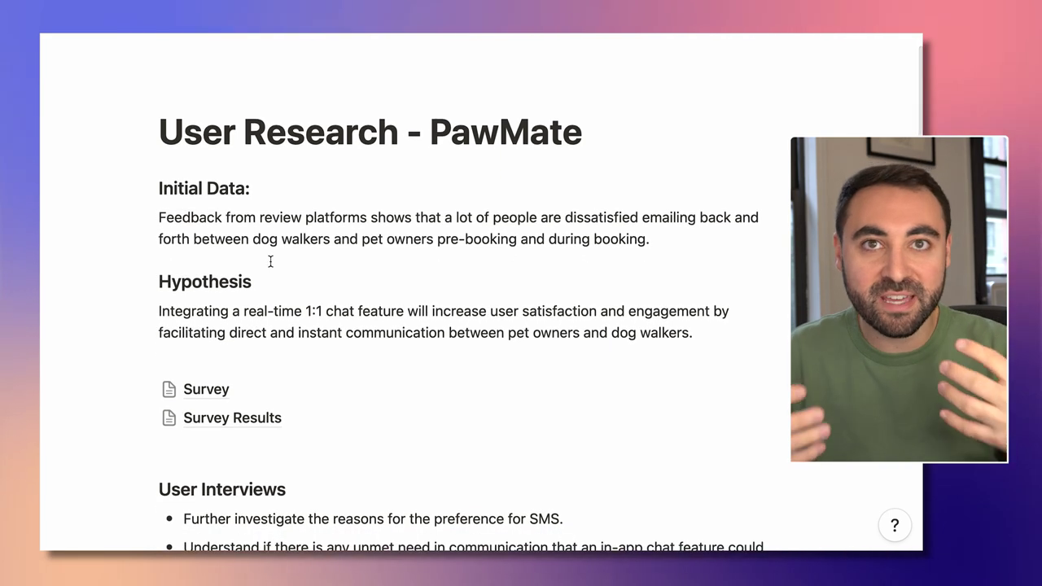
scroll(271, 262, down, 4)
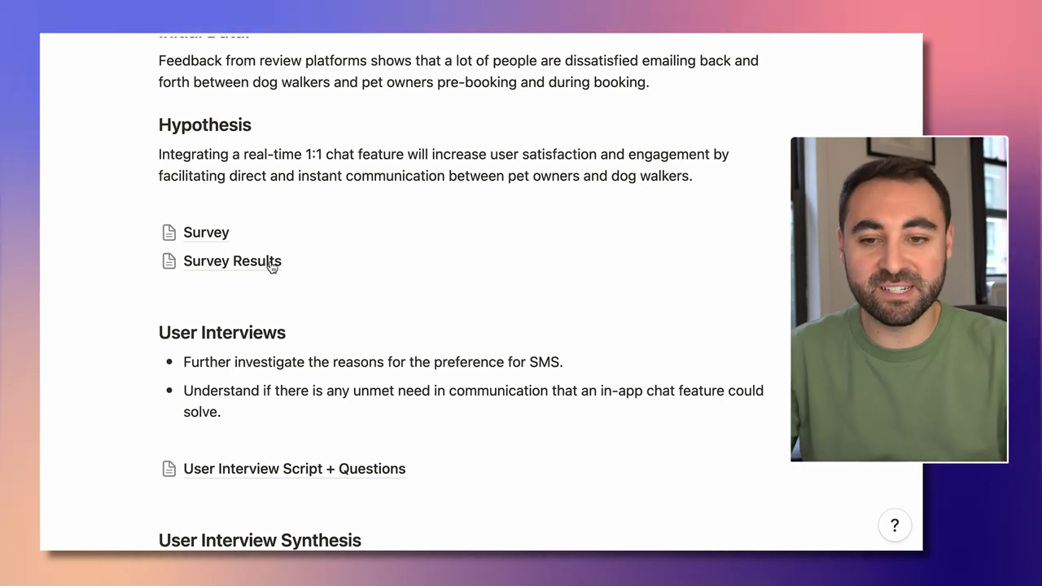
click(274, 471)
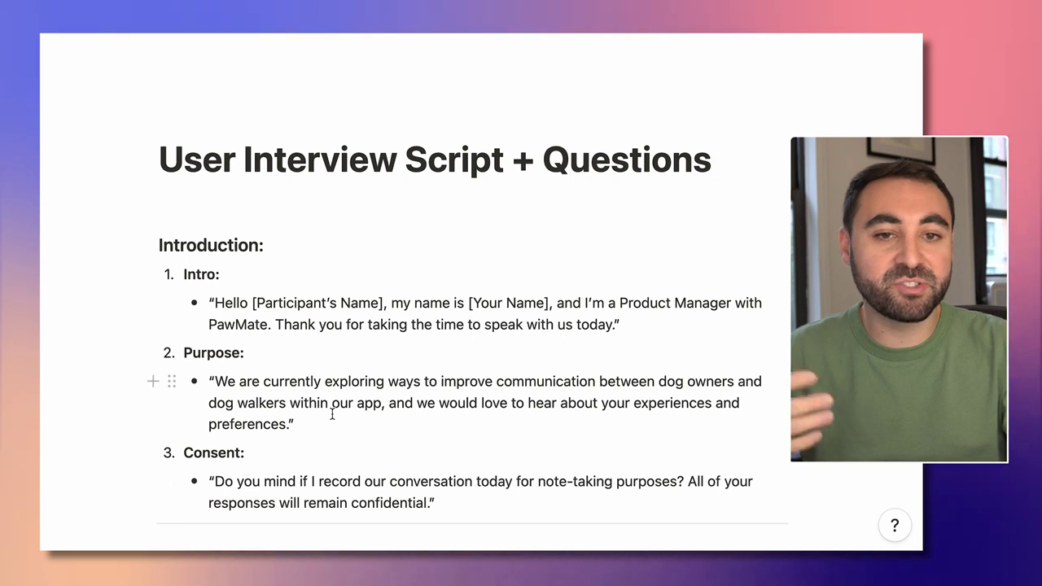
scroll(332, 415, down, 1)
scroll(332, 414, down, 5)
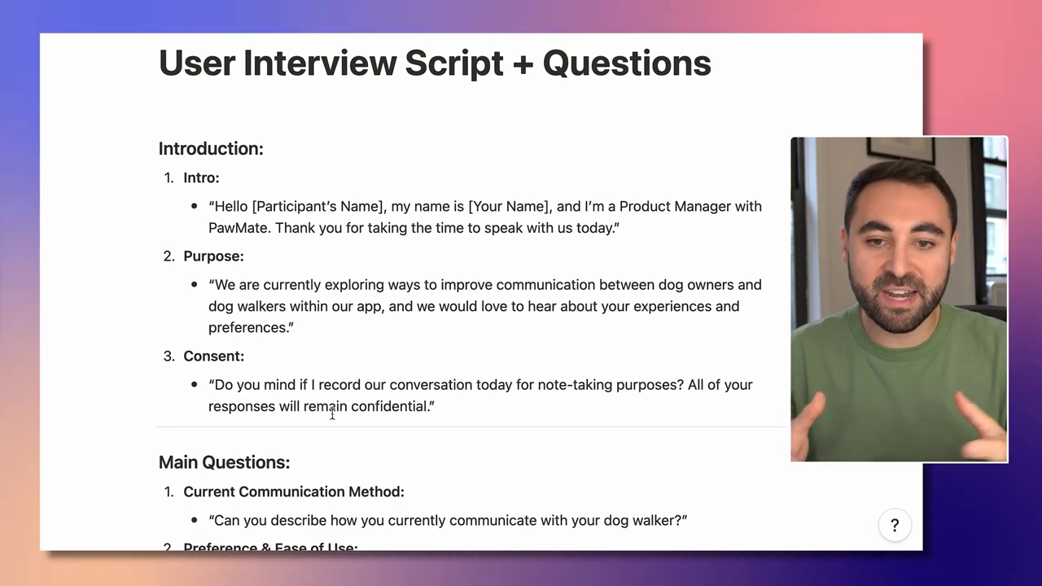
triple_click(261, 298)
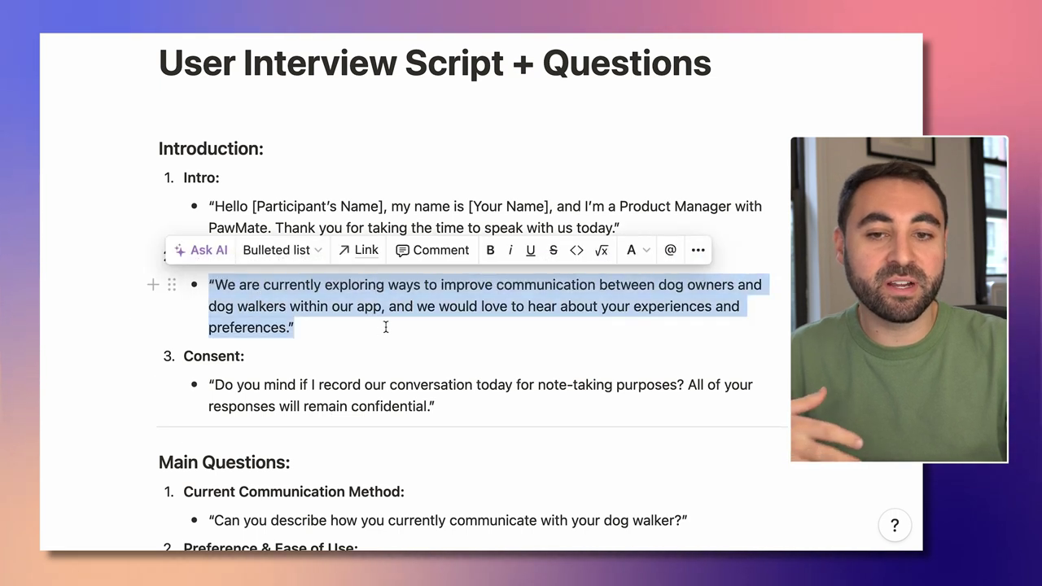
click(387, 328)
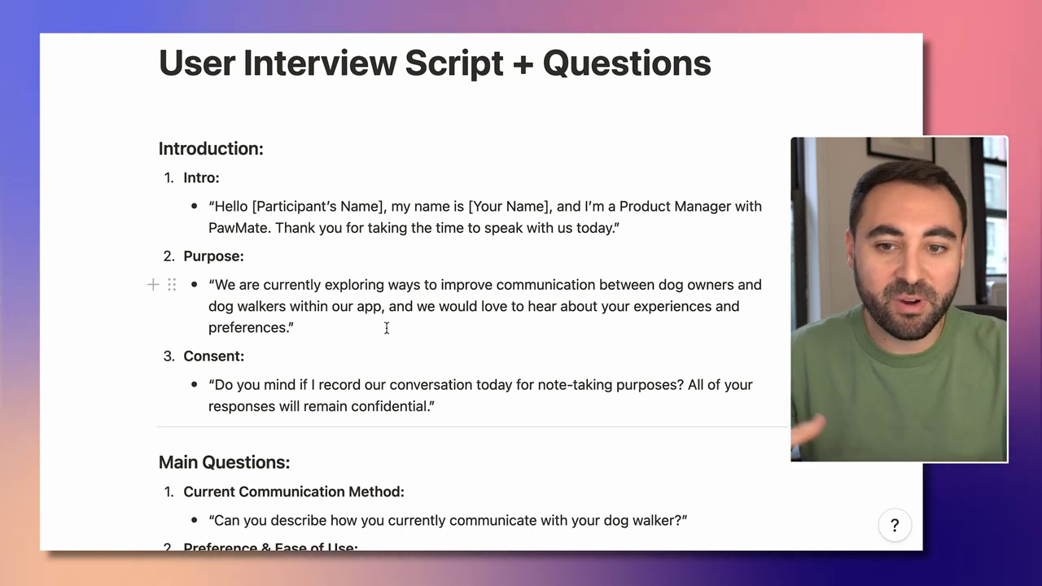
scroll(386, 329, down, 5)
scroll(387, 328, down, 4)
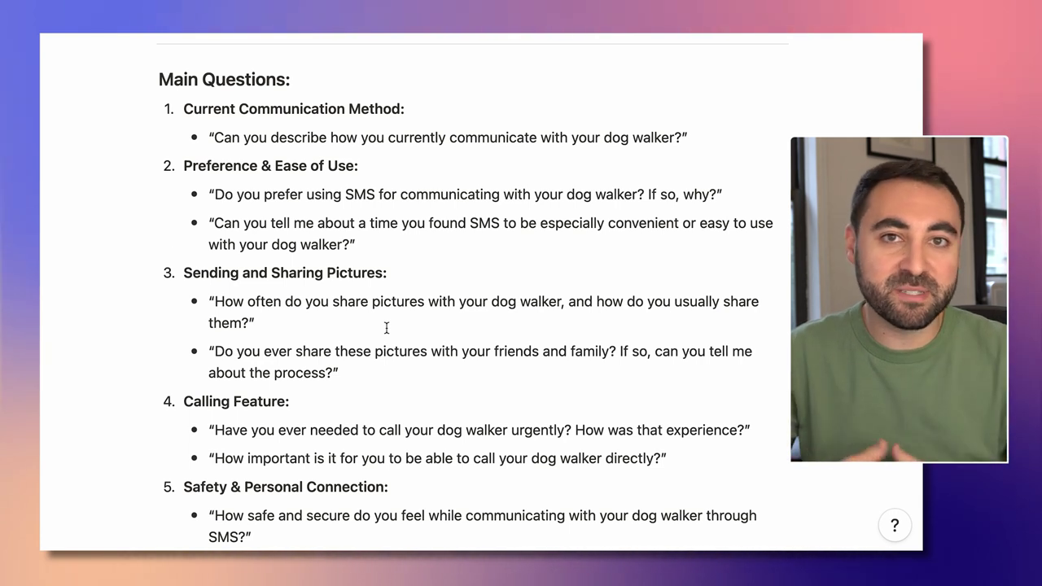
scroll(387, 327, down, 1)
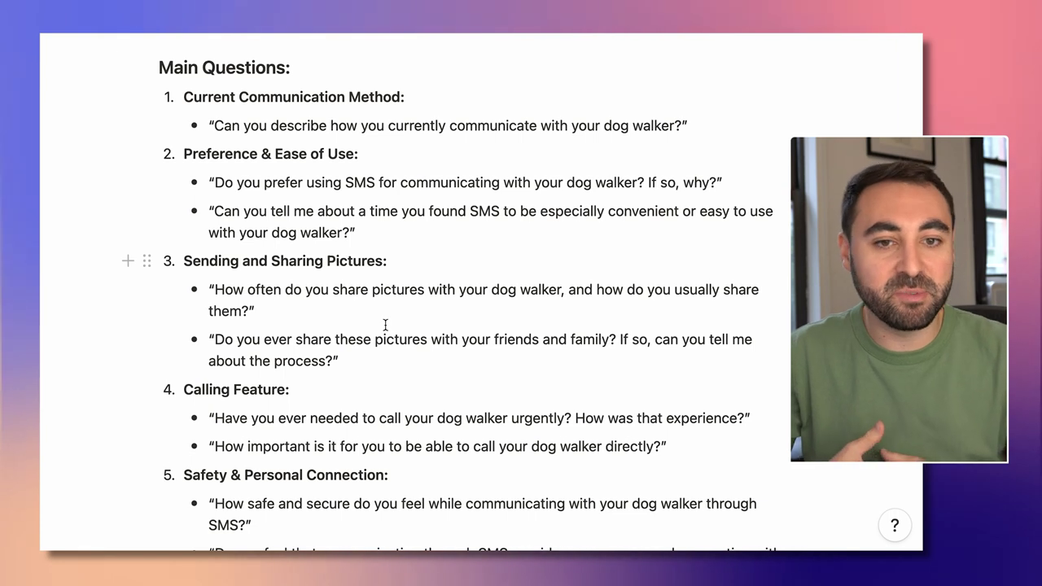
scroll(385, 325, down, 3)
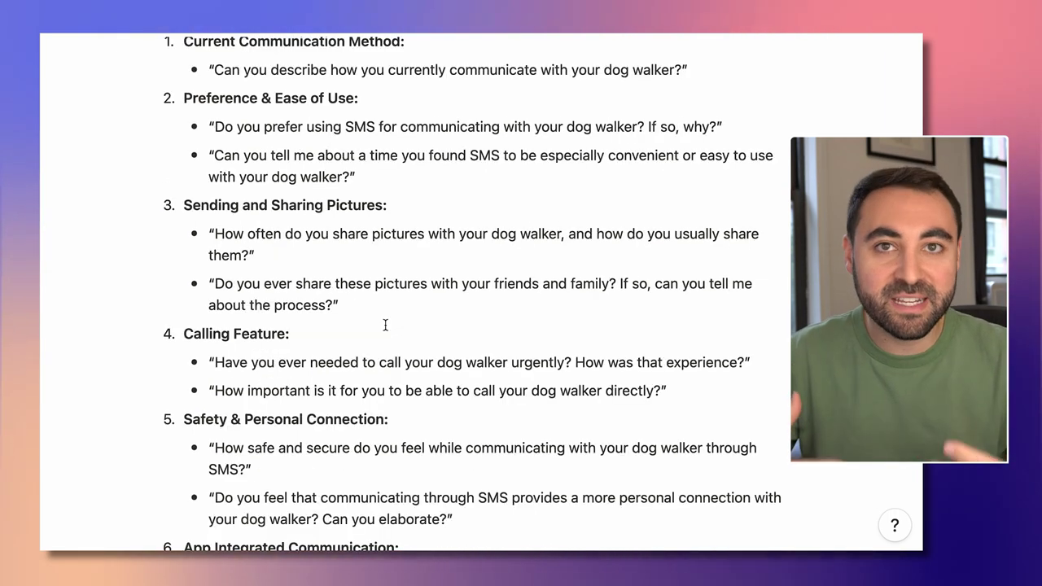
scroll(385, 325, down, 10)
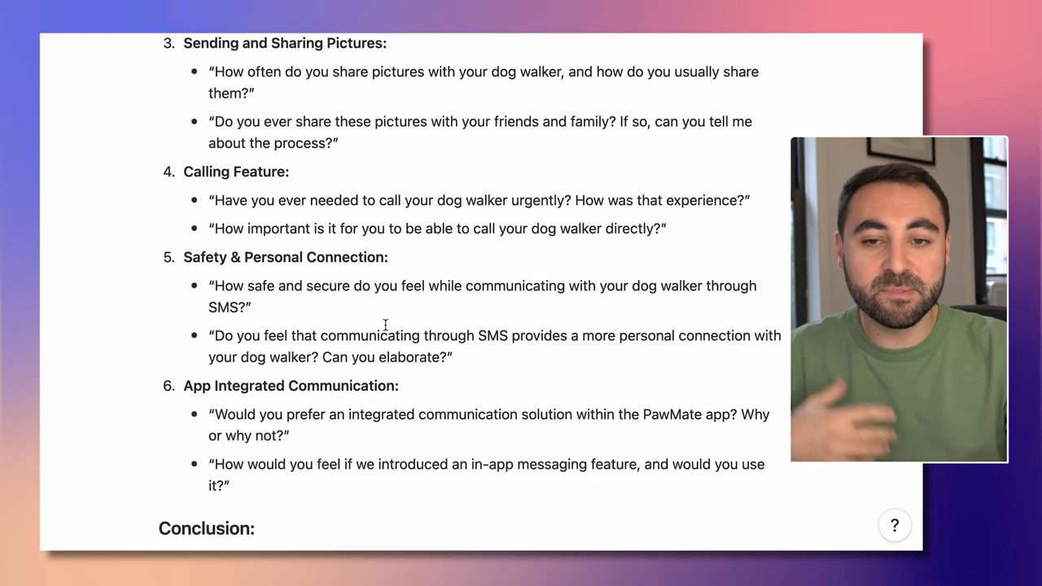
scroll(385, 325, down, 6)
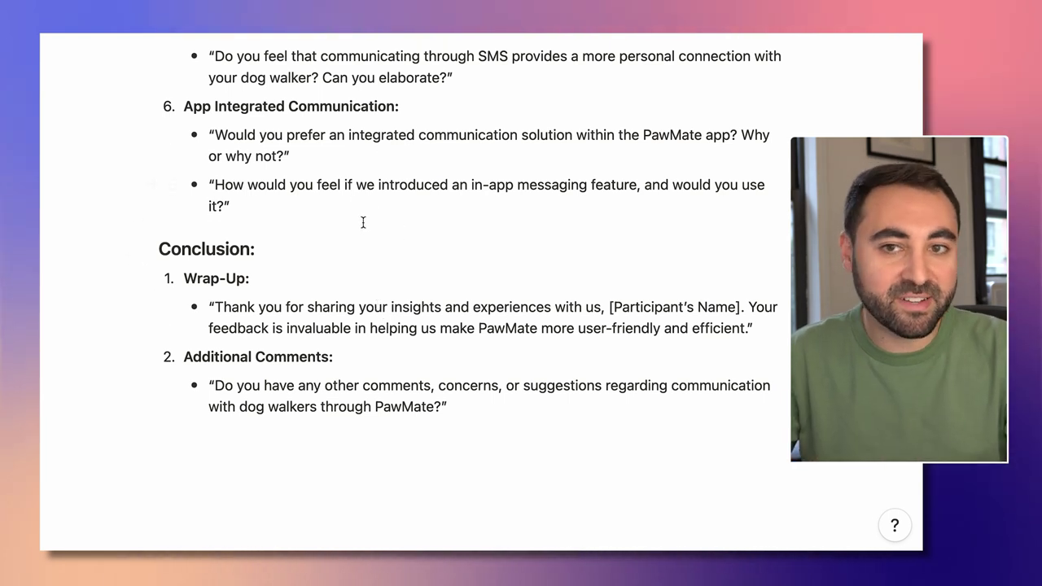
click(320, 32)
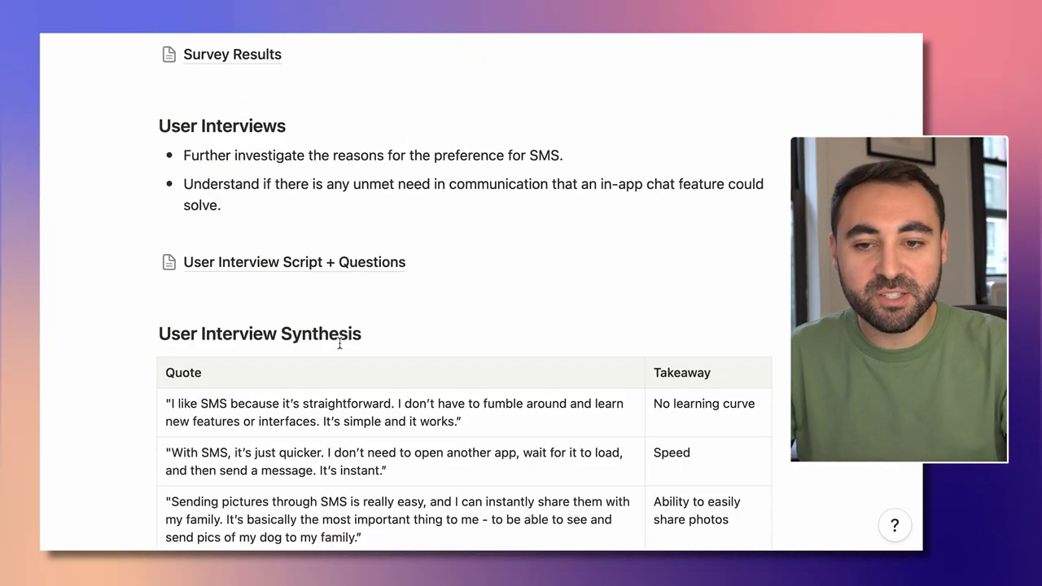
scroll(340, 343, down, 2)
scroll(339, 343, down, 4)
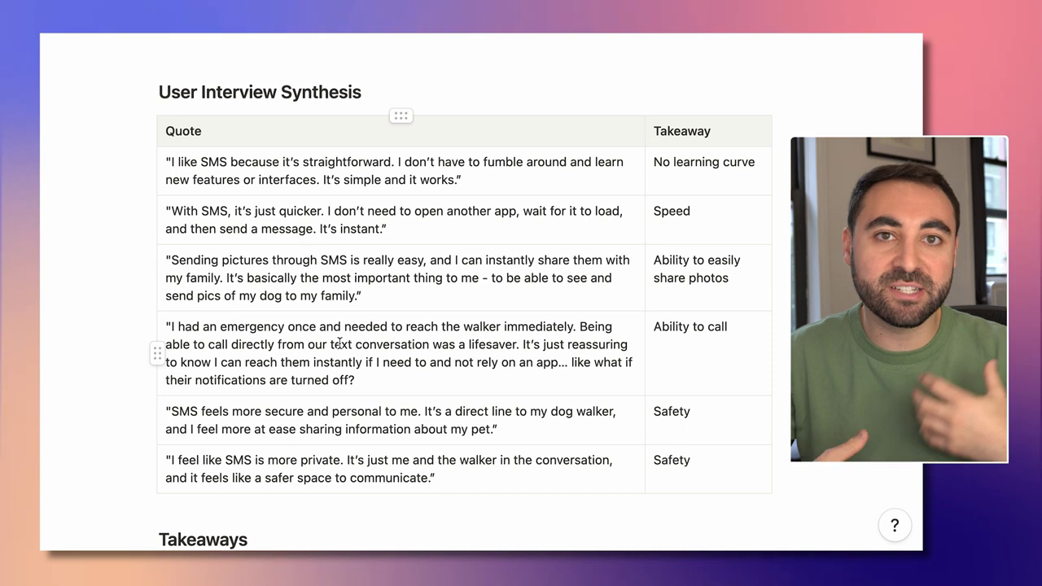
scroll(339, 343, up, 1)
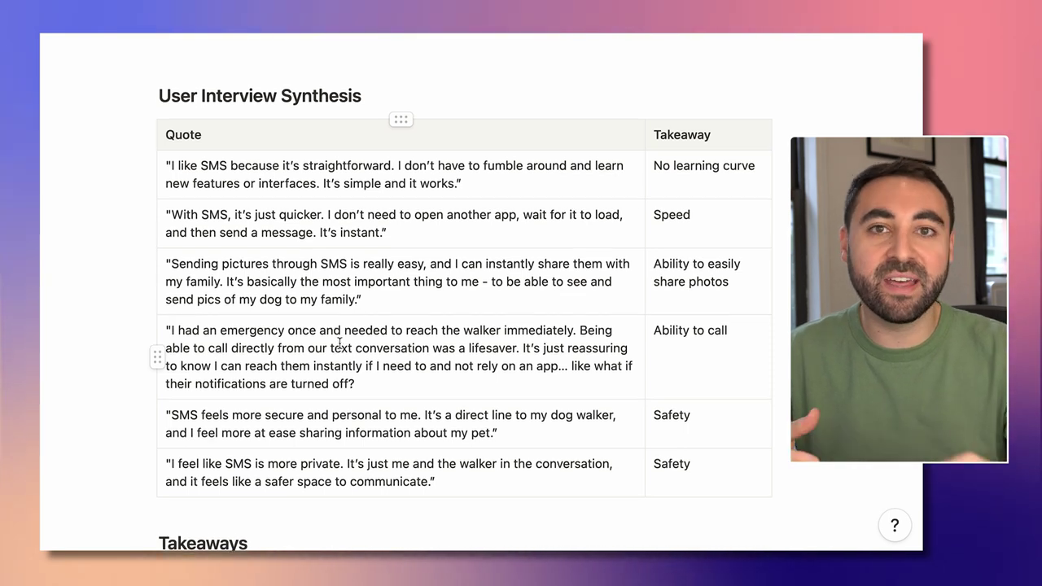
click(128, 174)
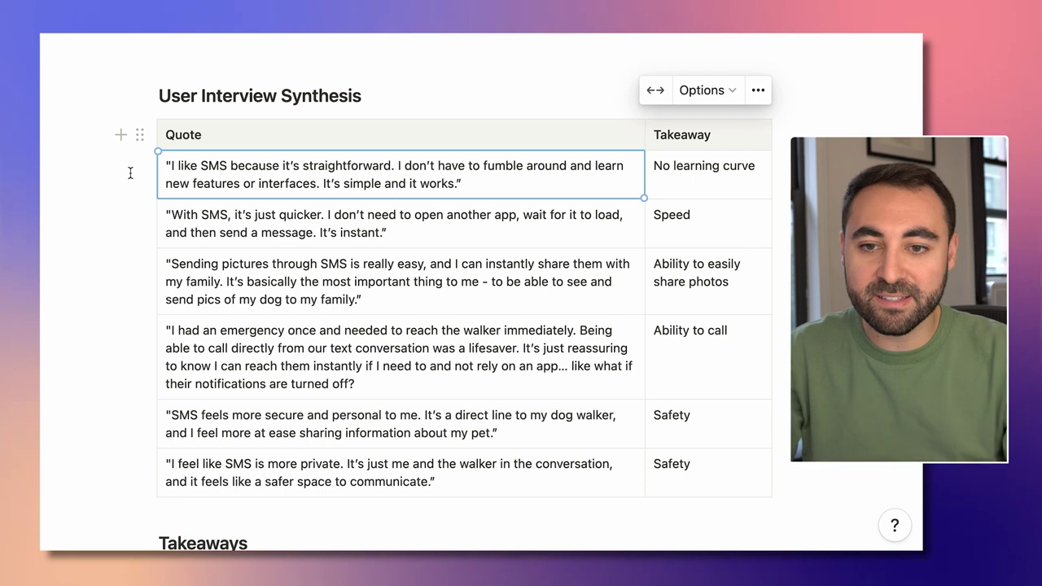
click(408, 232)
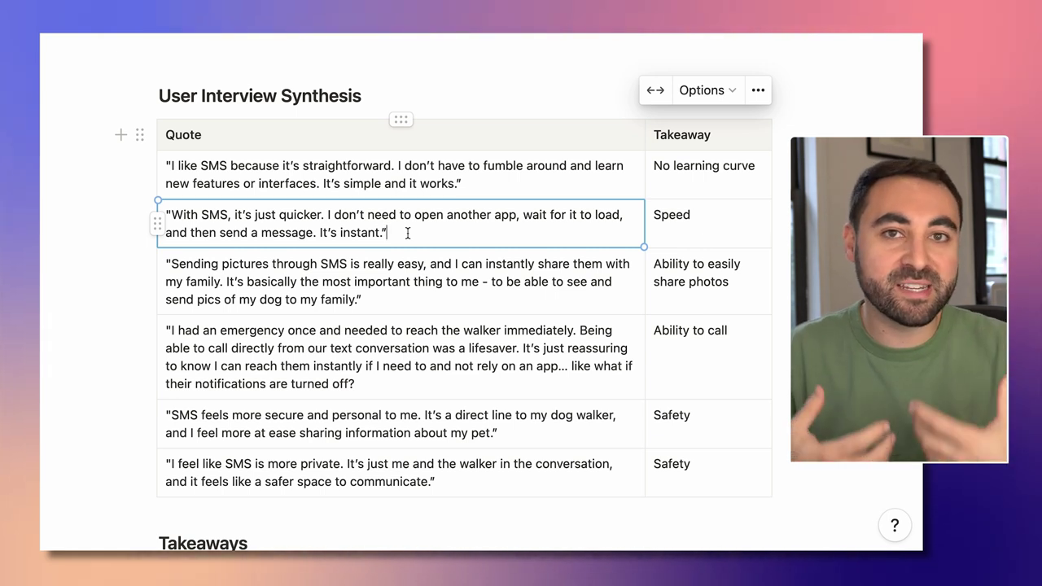
click(400, 296)
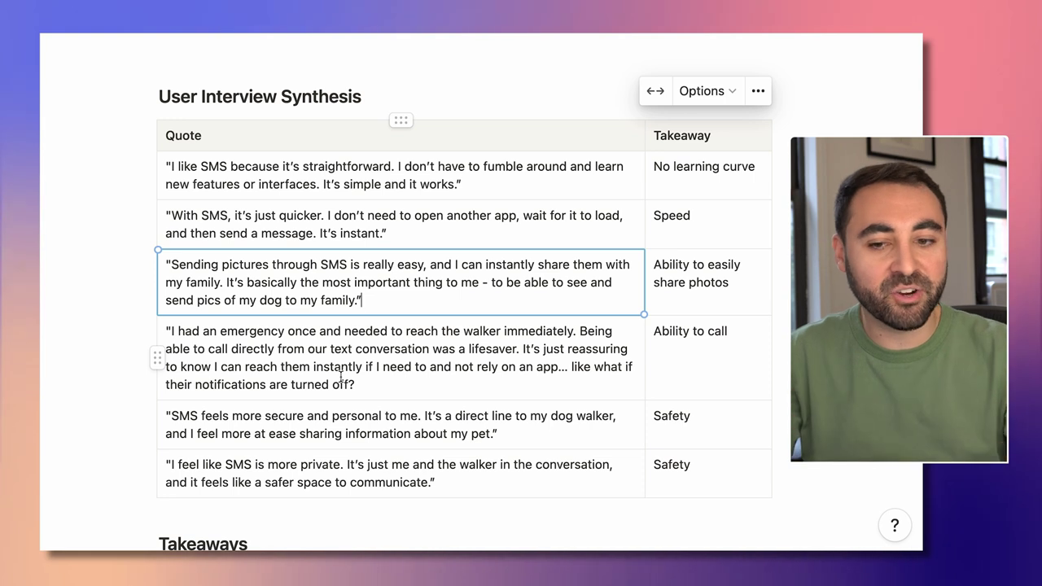
scroll(341, 375, down, 3)
scroll(341, 376, down, 5)
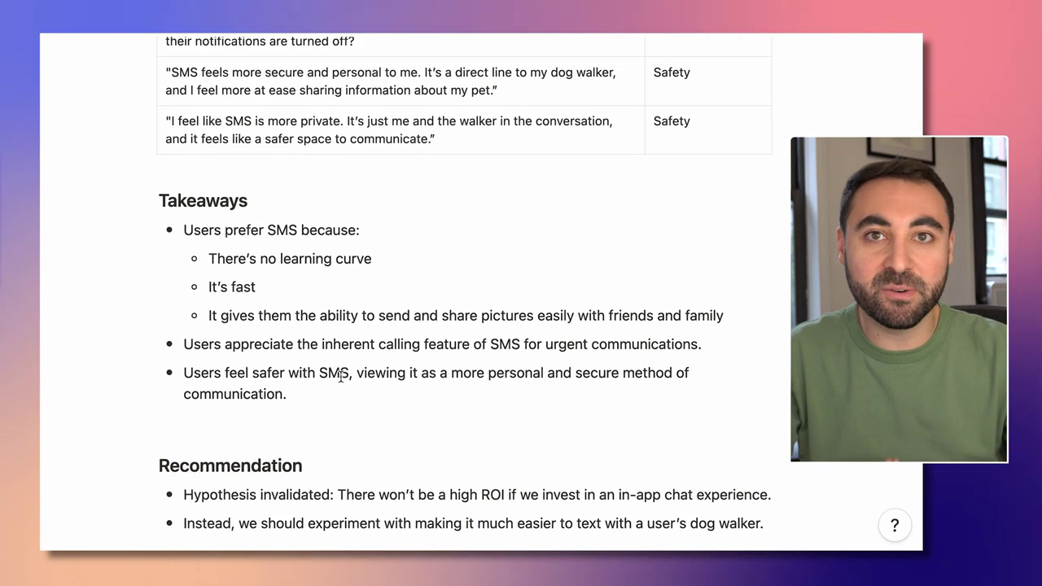